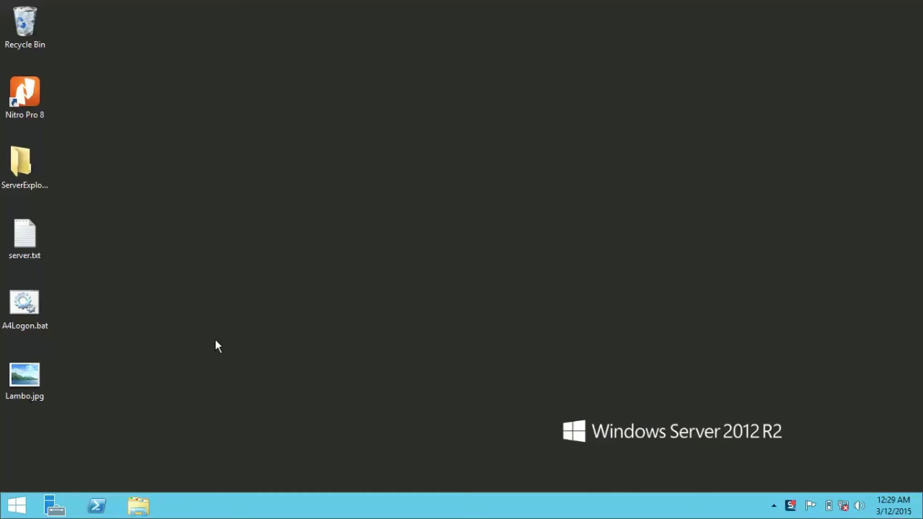
Open Group Policy Management from the Administrative Tools and reposition its window.
click(8, 514)
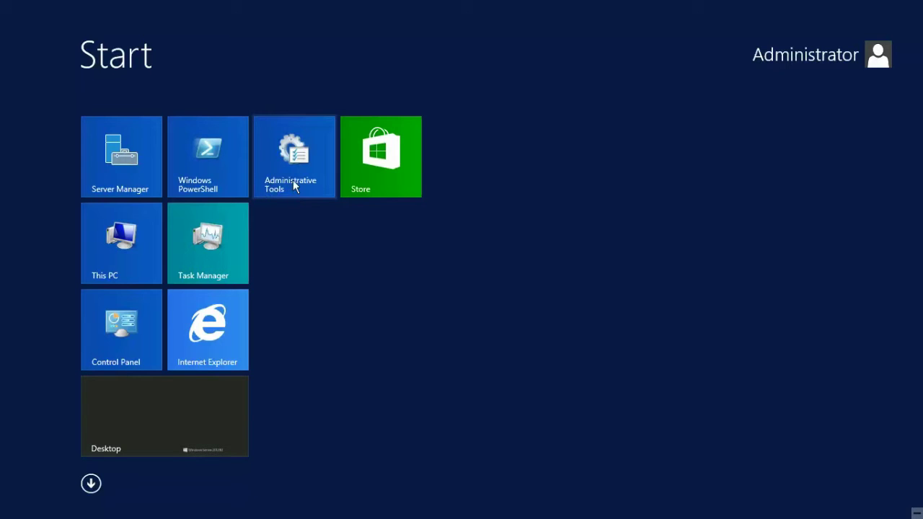
click(293, 159)
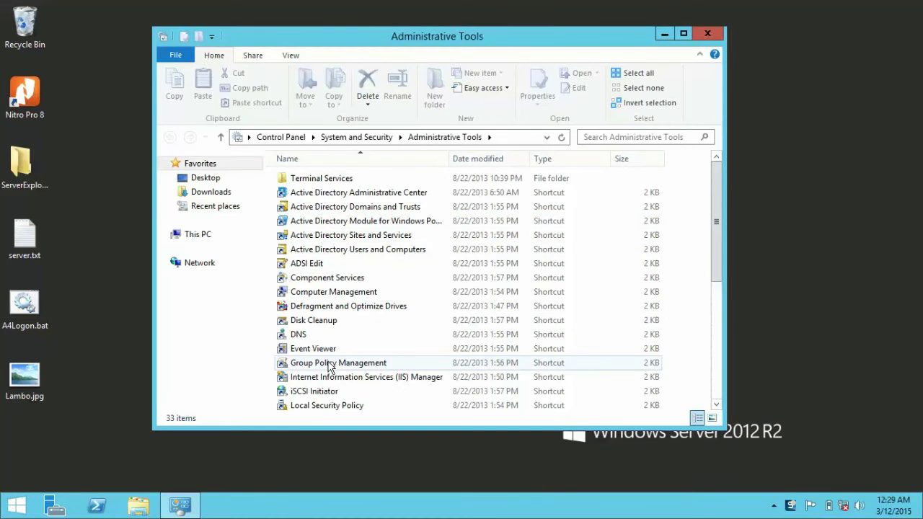
click(315, 368)
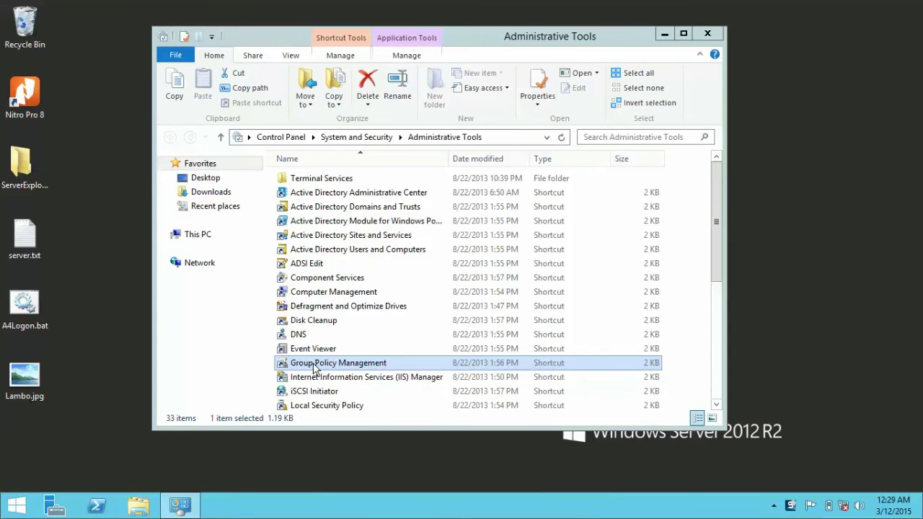
double_click(314, 368)
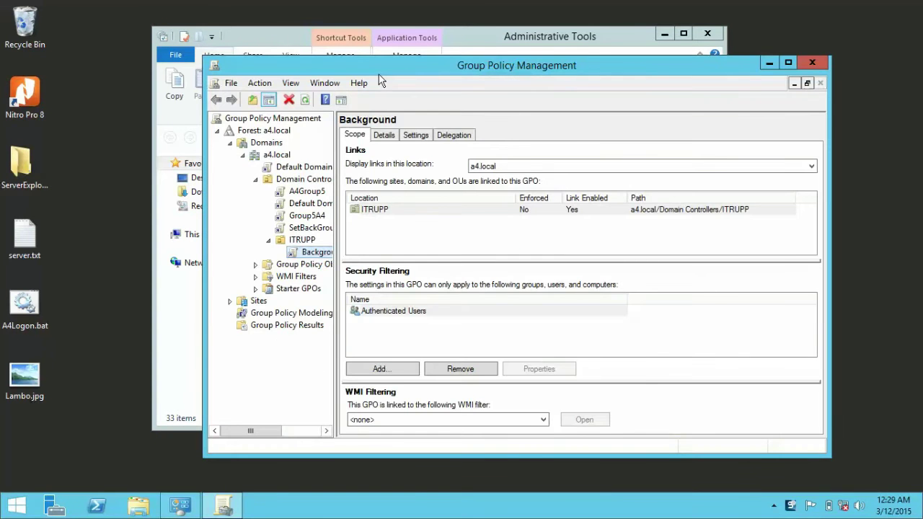
drag(379, 74, 407, 48)
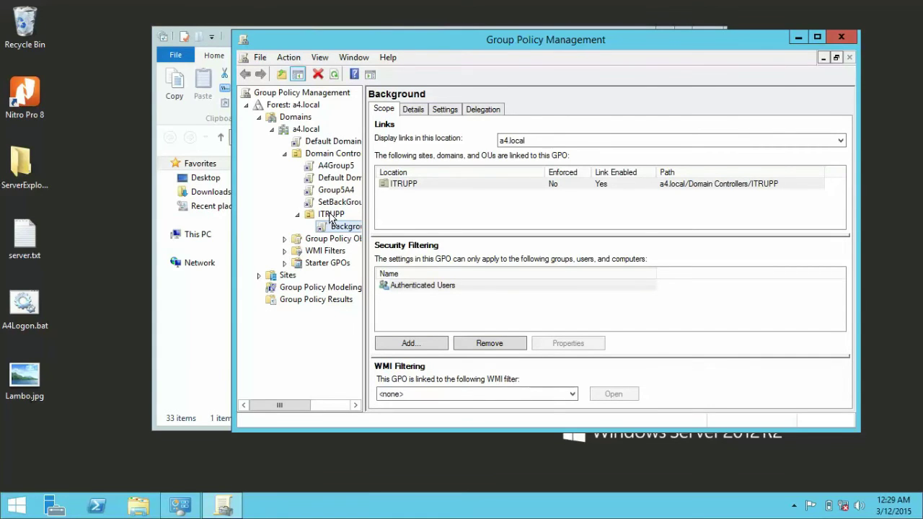
Create a new GPO named OUA4 linked to the ITRUPP organizational unit, without a source starter GPO.
right_click(330, 218)
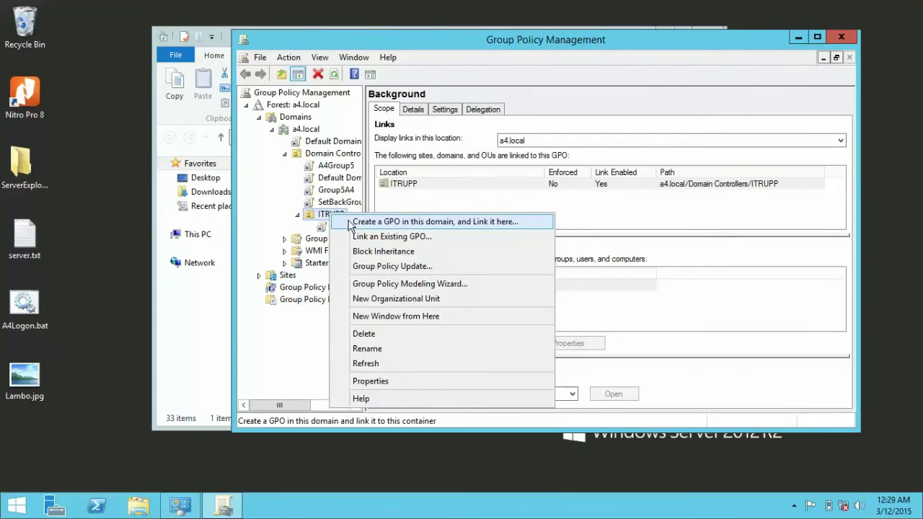
click(350, 224)
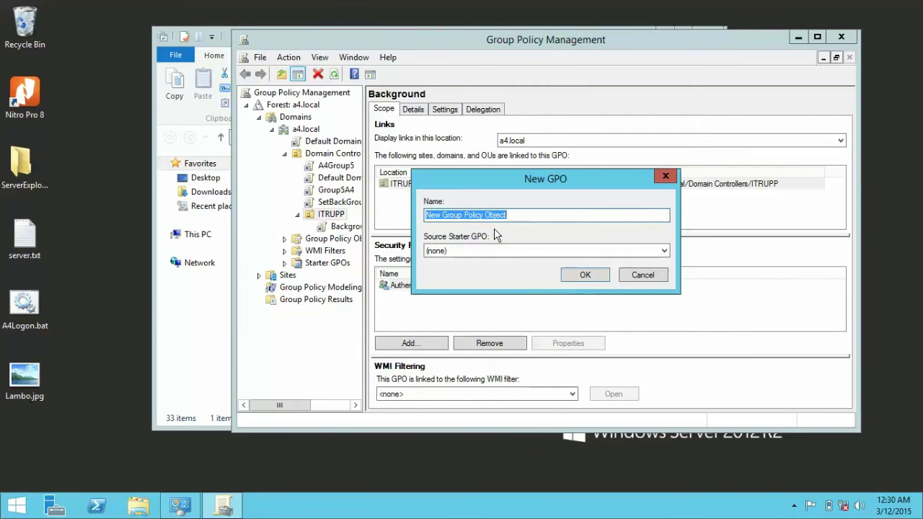
text(OU)
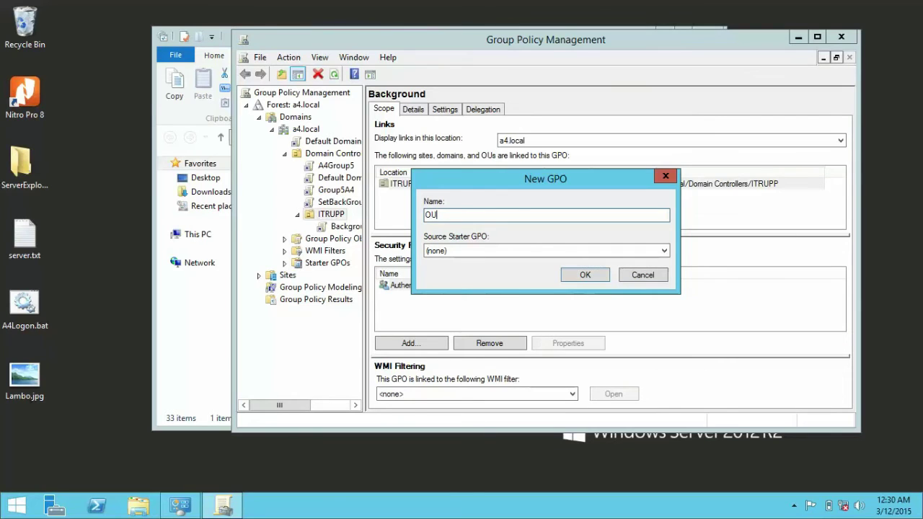
text(A4)
click(579, 280)
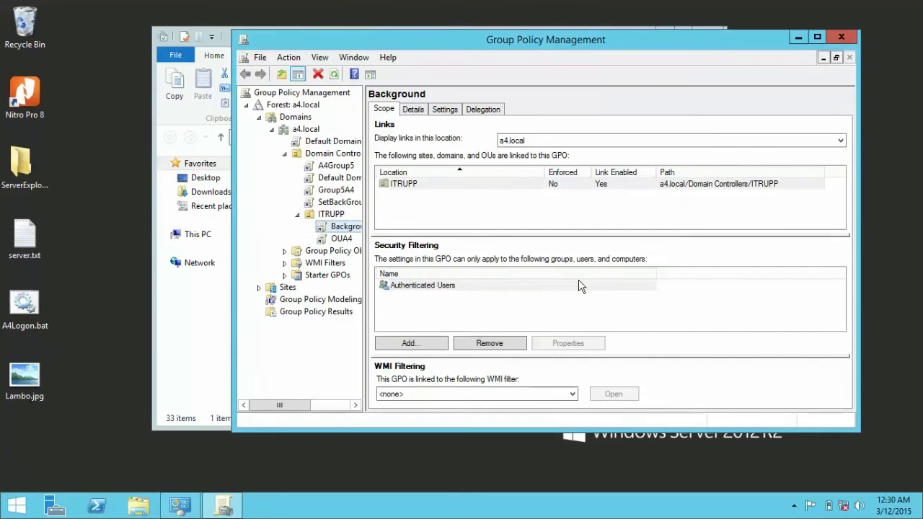
Open the OUA4 GPO under ITRUPP for editing and reposition the editor window.
right_click(344, 244)
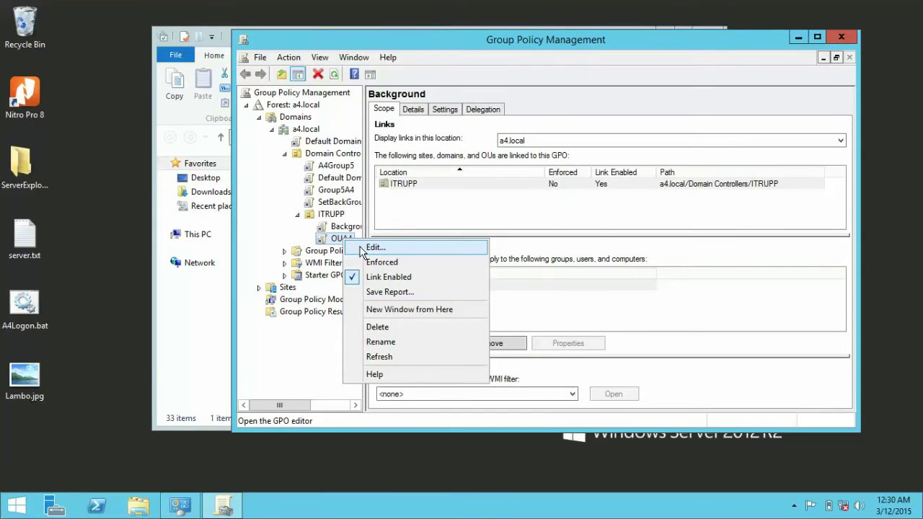
click(361, 248)
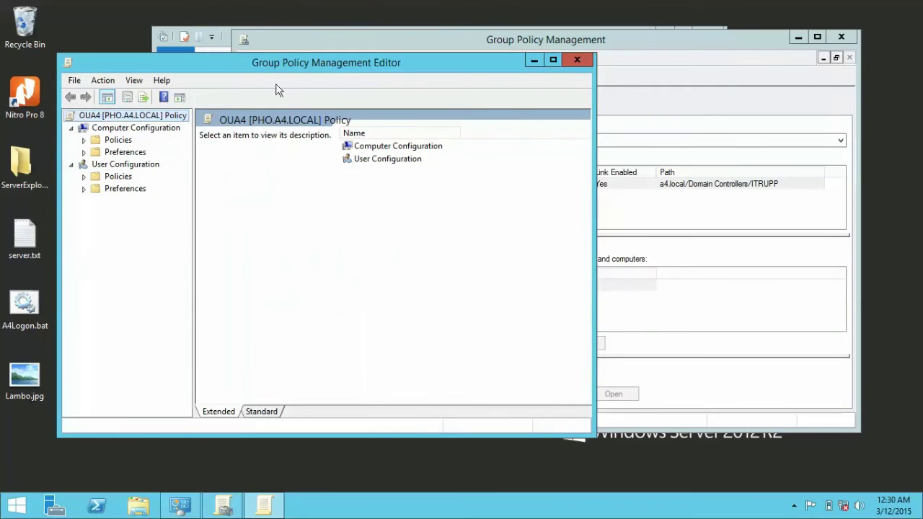
drag(259, 67, 394, 58)
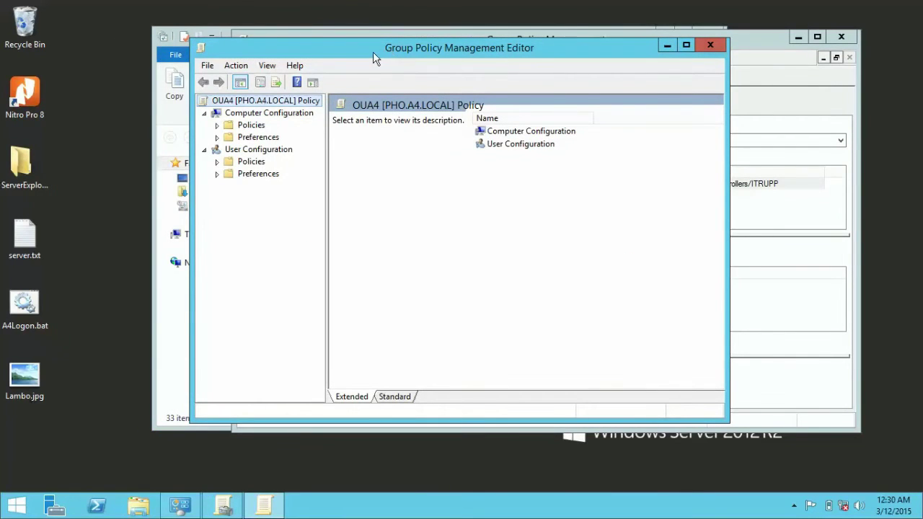
Open the Desktop Wallpaper setting in the Desktop subfolder of the user configuration's Desktop administrative templates.
click(217, 164)
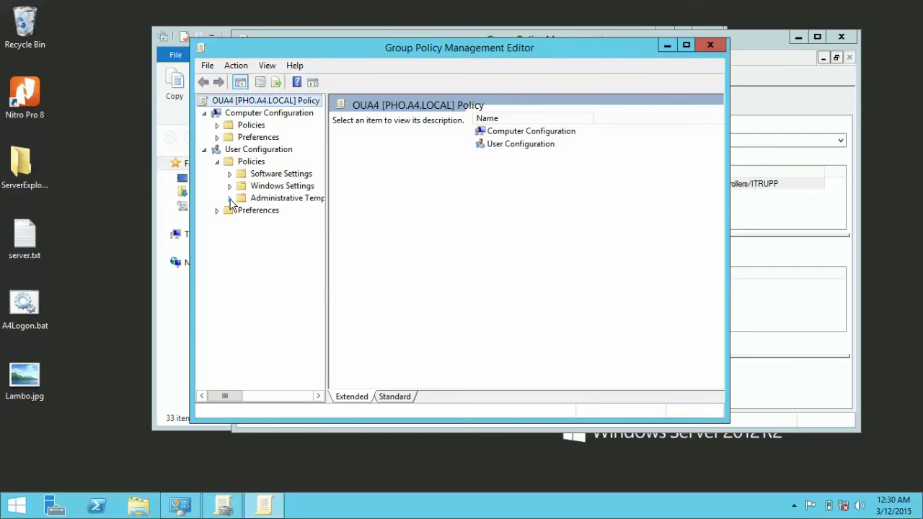
click(230, 199)
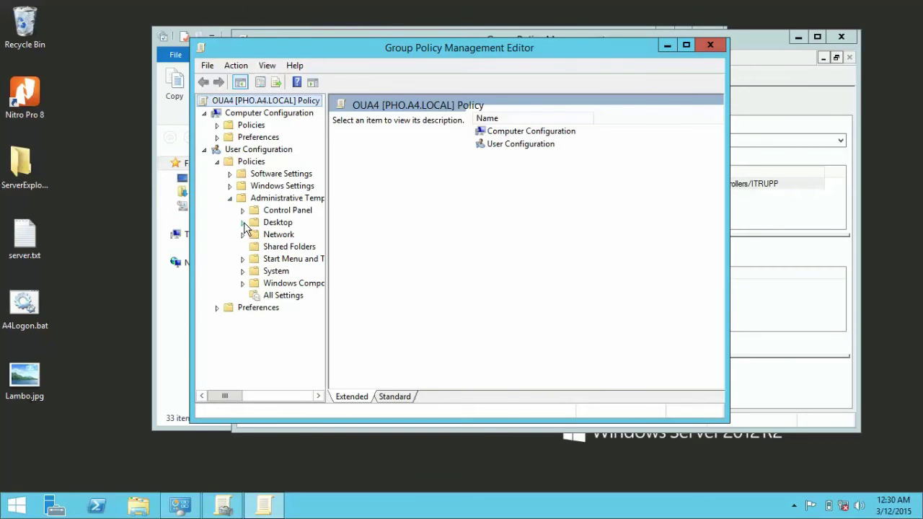
click(243, 222)
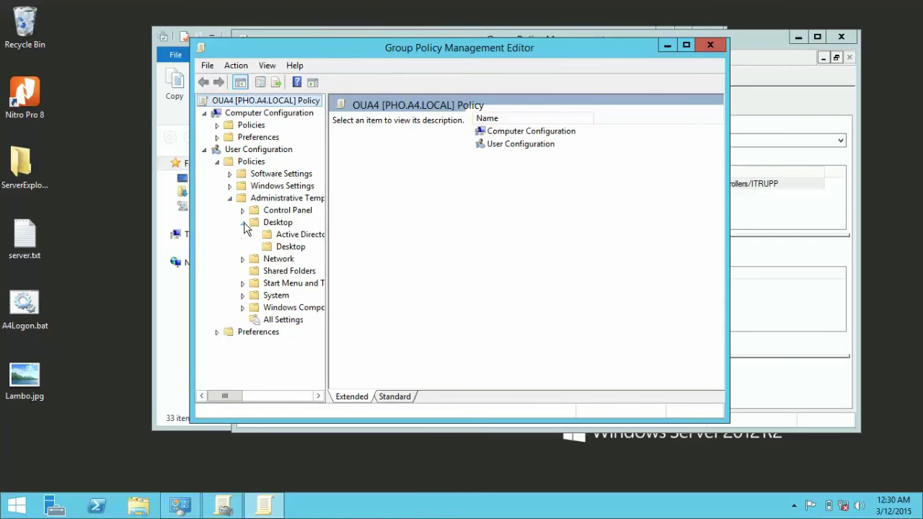
click(289, 246)
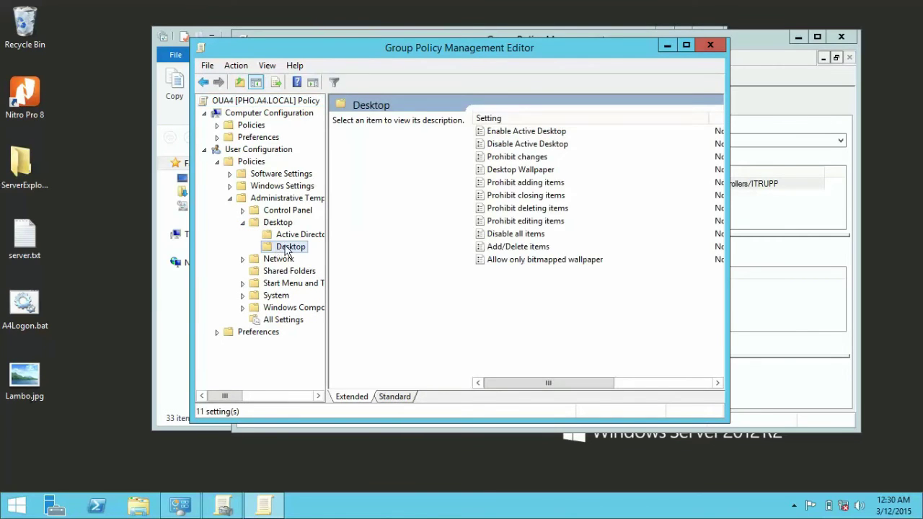
double_click(523, 170)
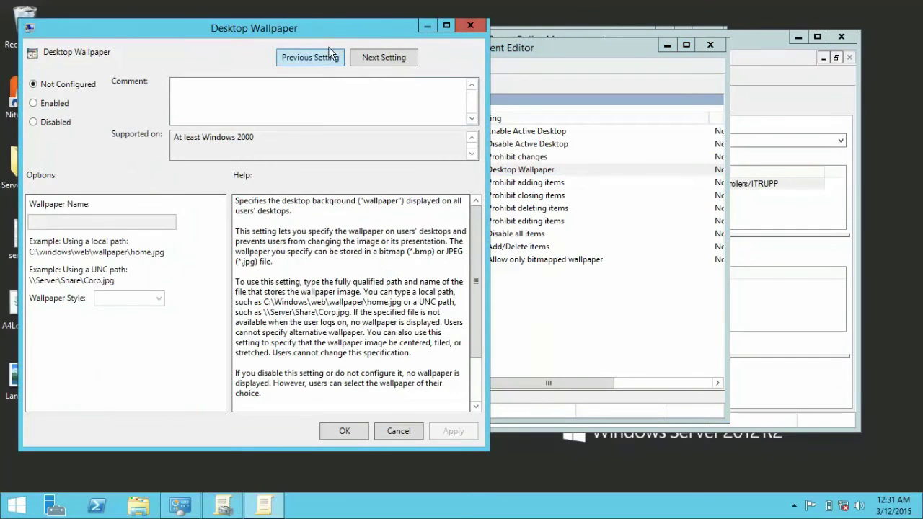
drag(321, 26, 465, 28)
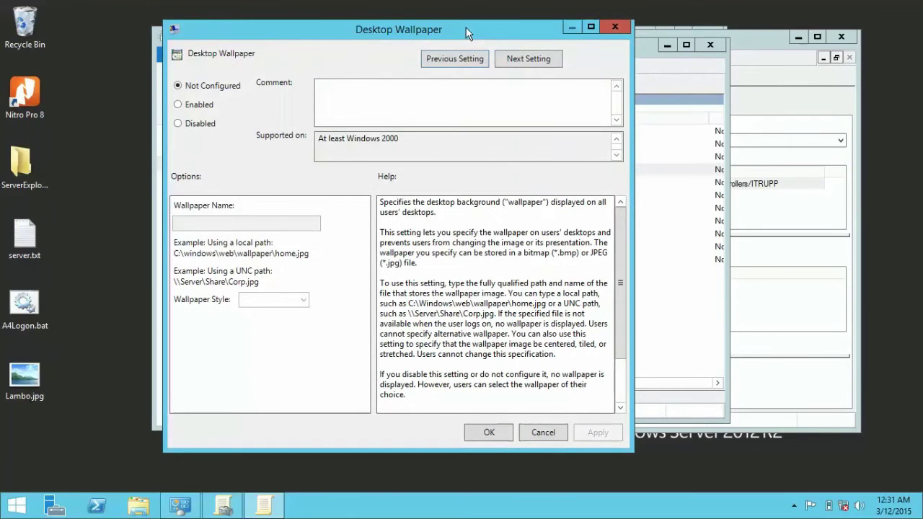
drag(357, 20, 360, 18)
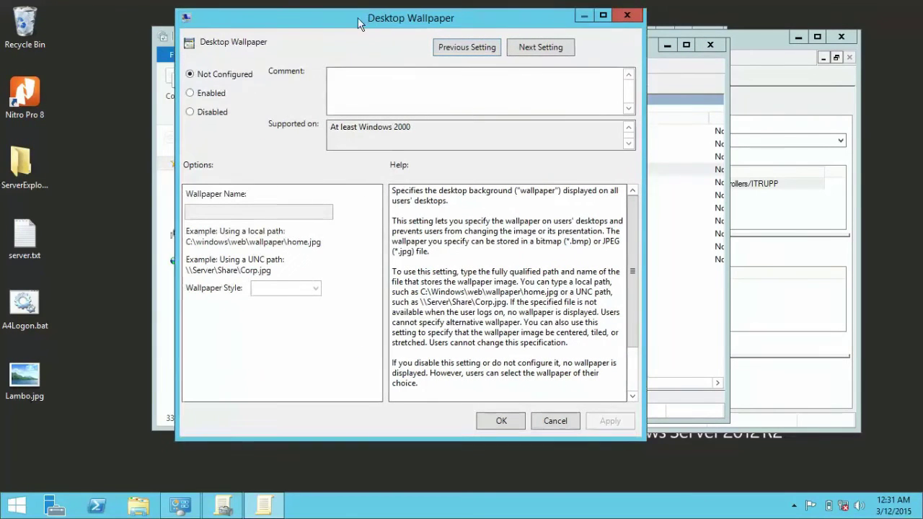
Enable Desktop Wallpaper with the path C:\Users\Administrator.PHO\Desktop\Lambo.jpg and the Center style, save it, and close the policy editor.
click(209, 98)
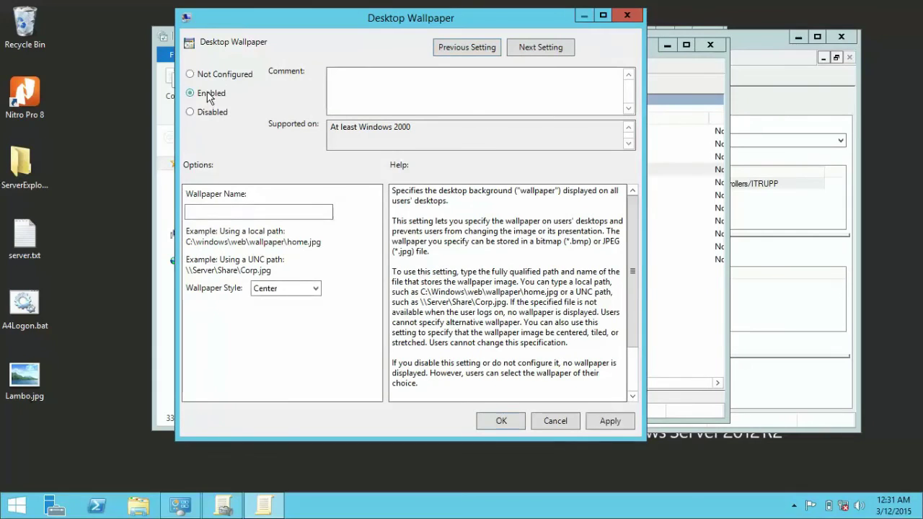
click(204, 209)
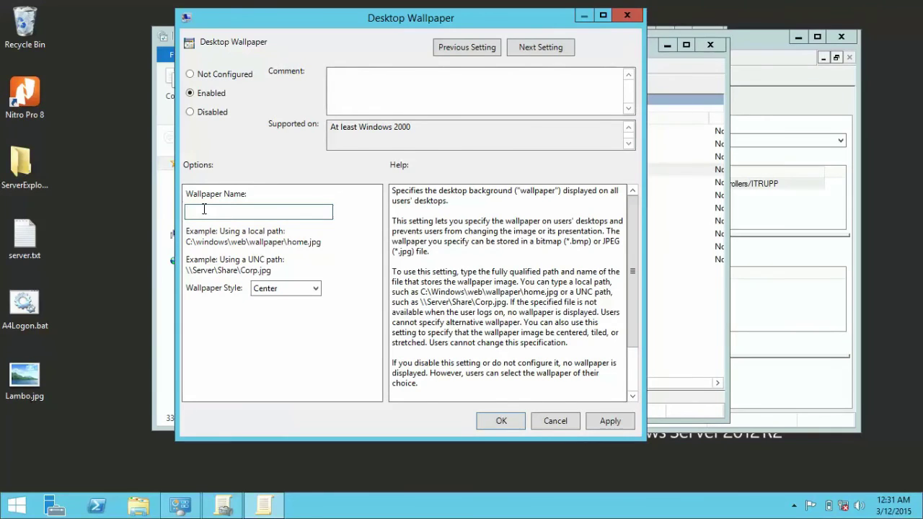
text(C:\Users\Administrator.PHO\Desktop)
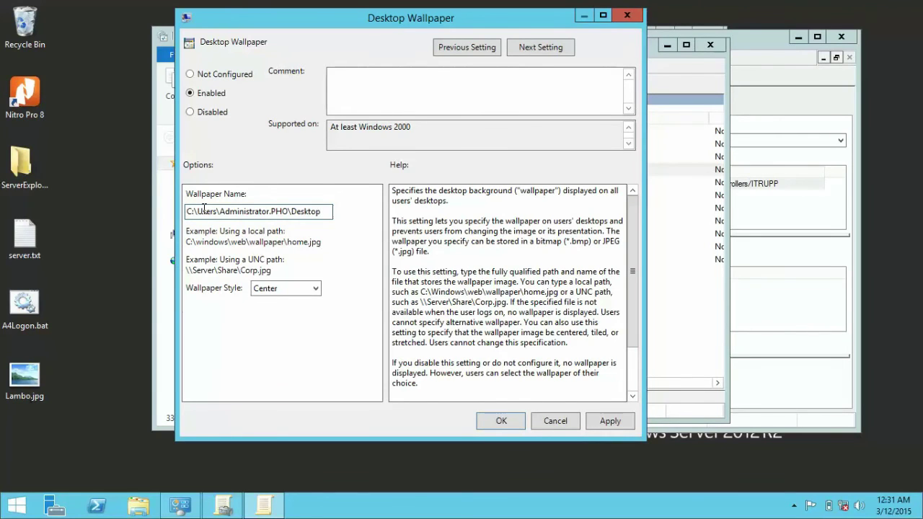
text(\Lambo.)
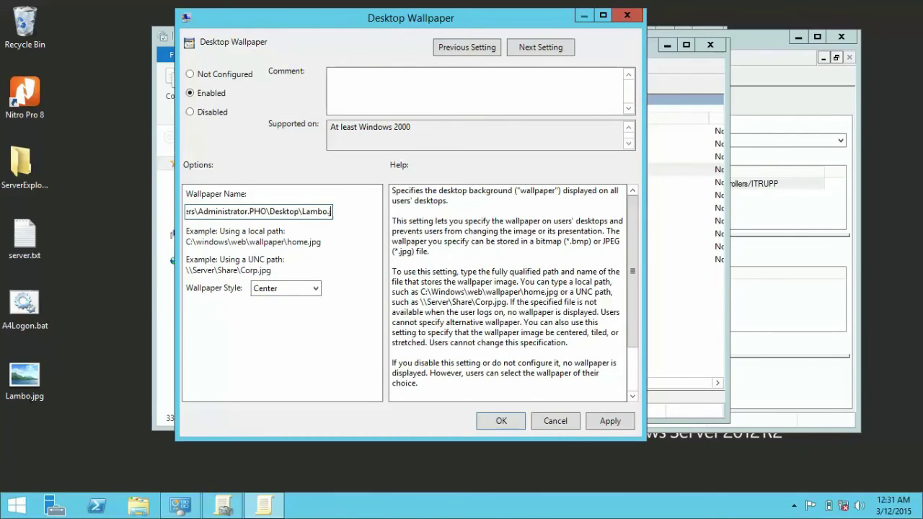
text(jpg)
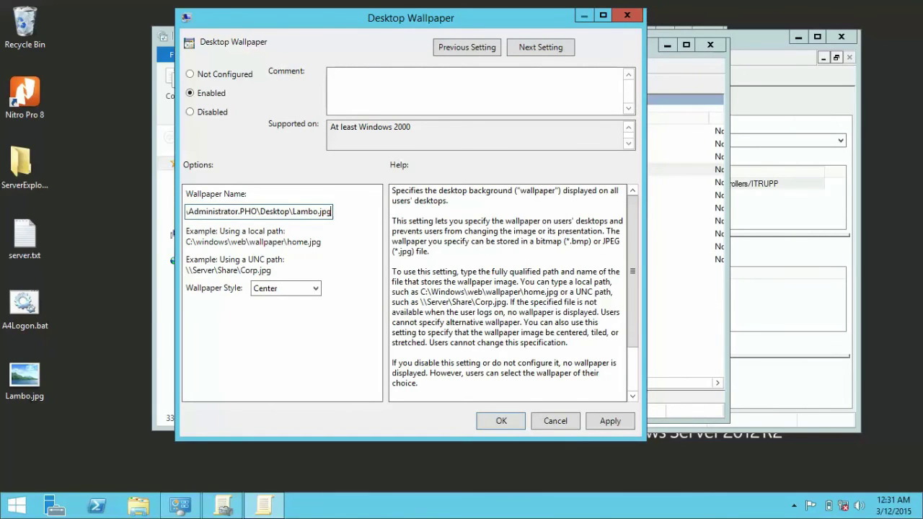
click(265, 291)
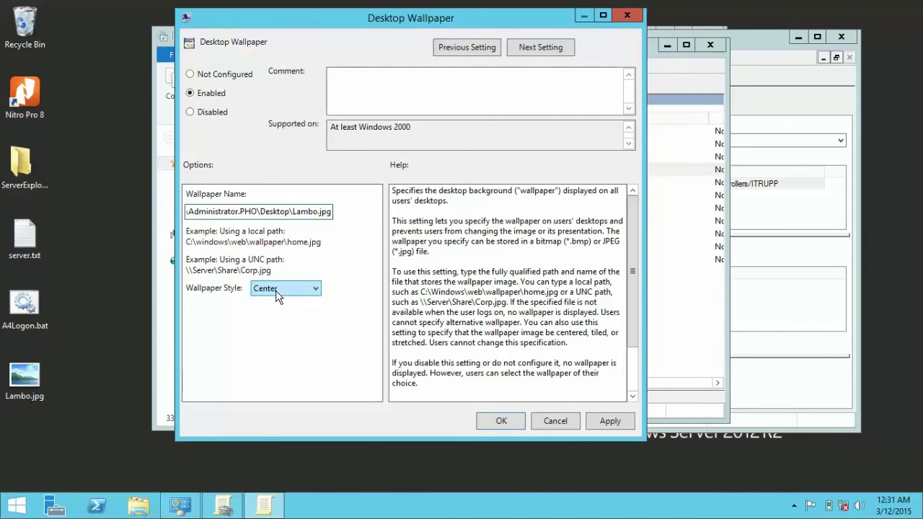
key(shift+Tab)
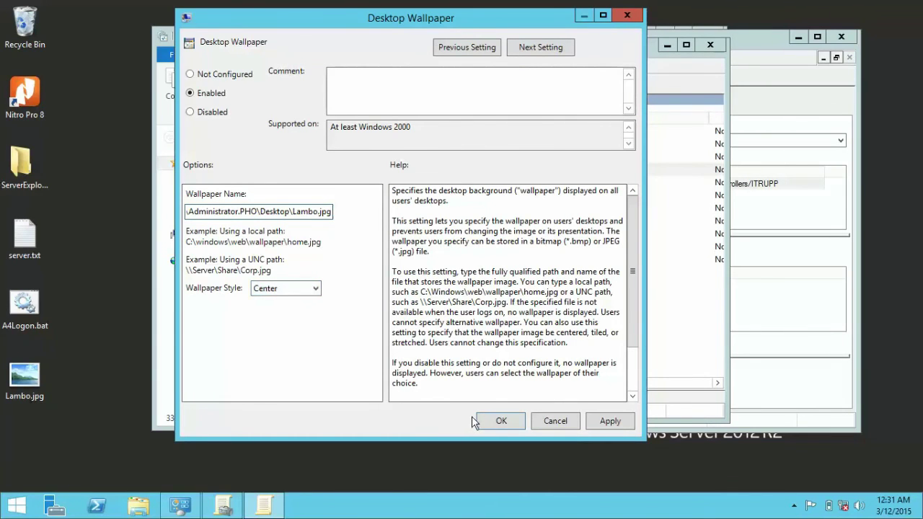
click(496, 420)
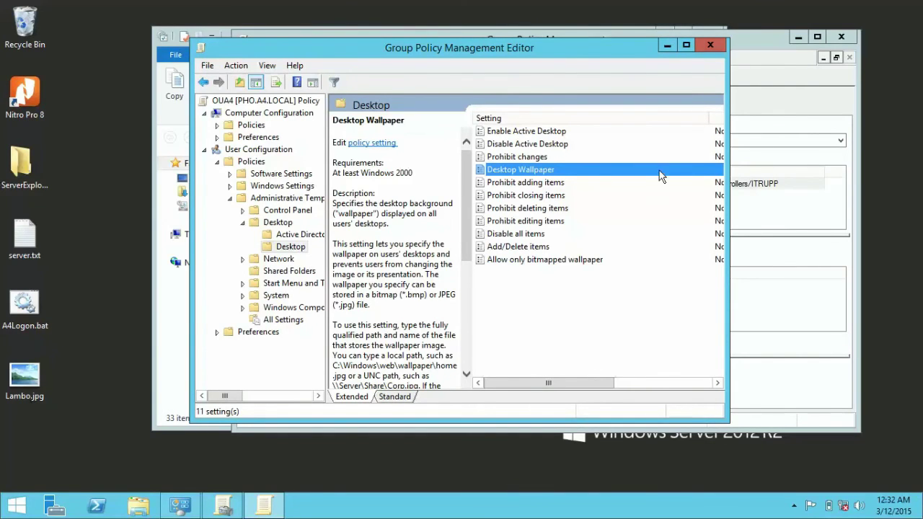
click(710, 46)
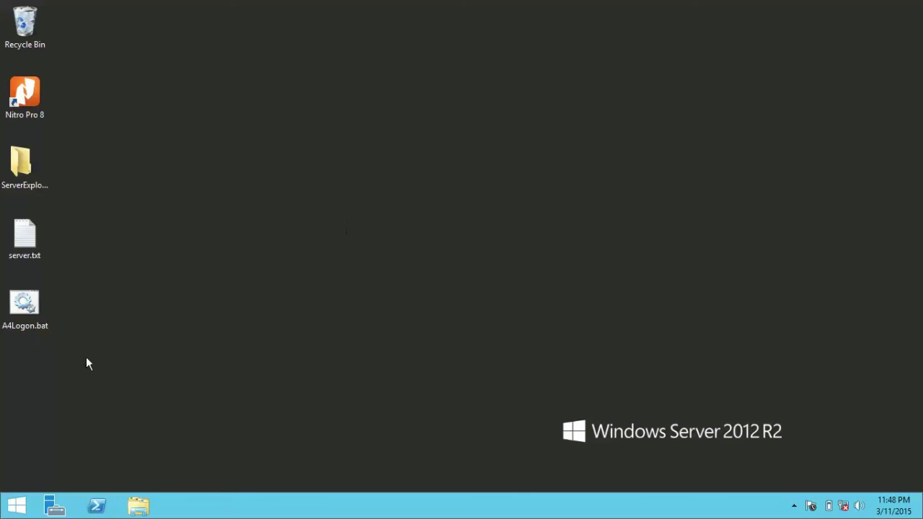
Force a Group Policy update by running gpupdate /force in Command Prompt, and close the console.
right_click(6, 510)
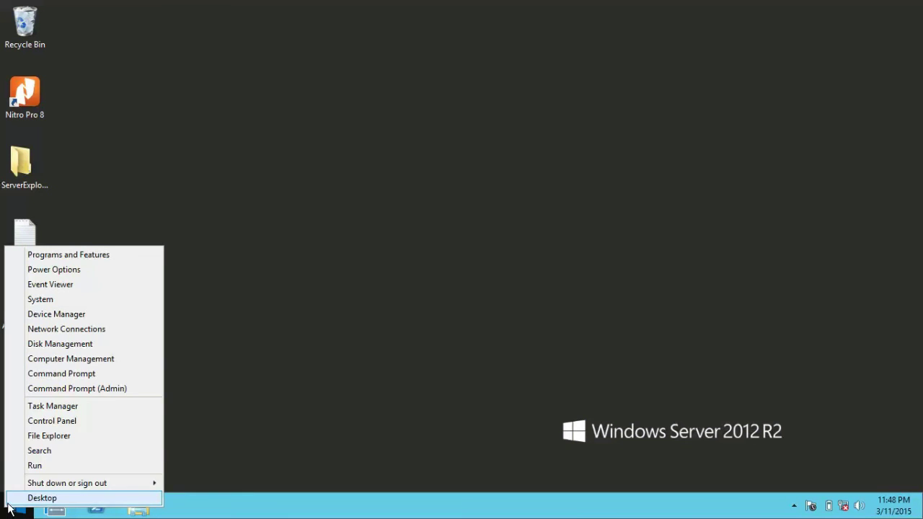
click(61, 375)
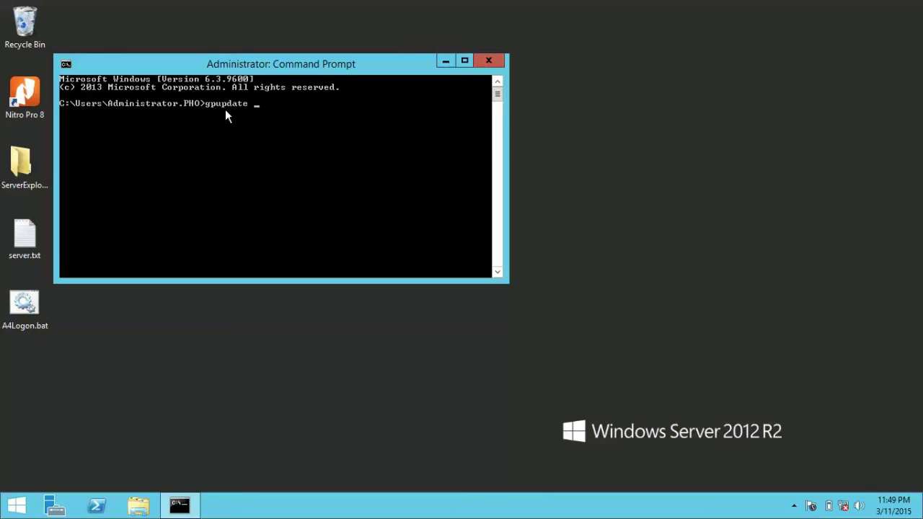
text(/)
text(focr)
key(BackSpace)
key(BackSpace)
text(rce)
key(Return)
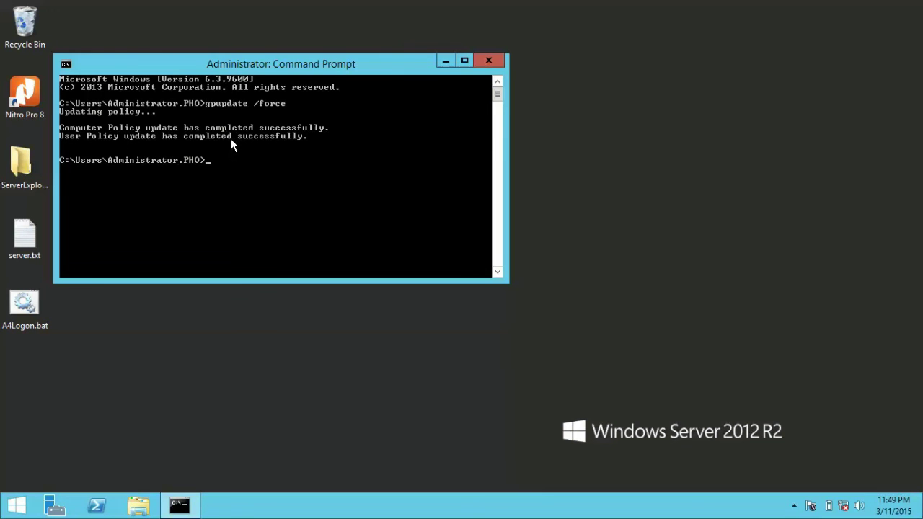
click(488, 62)
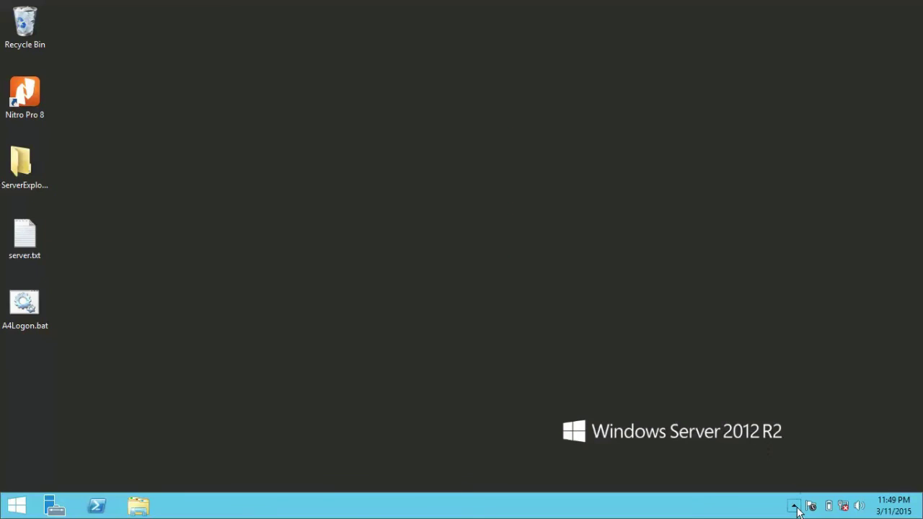